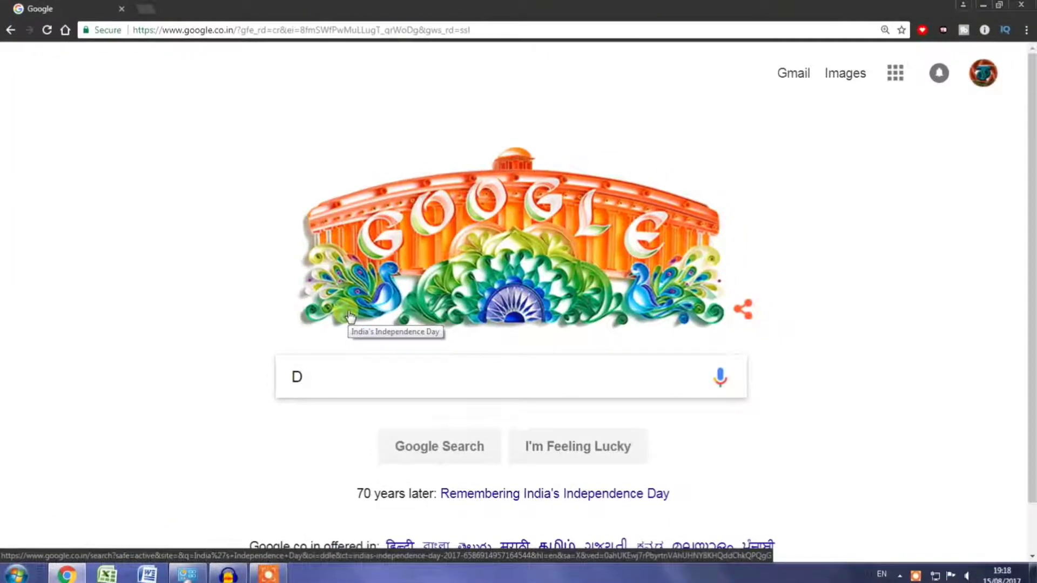
- Search Google for 'Digital india' and scroll down to the Digitize India Platform result
type("igit")
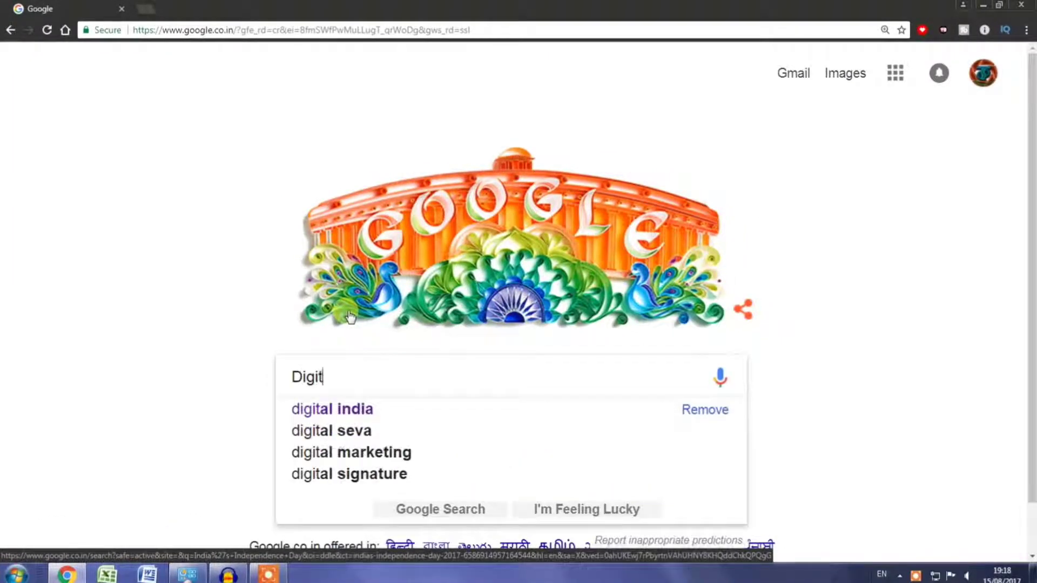
type("al india")
key("Return")
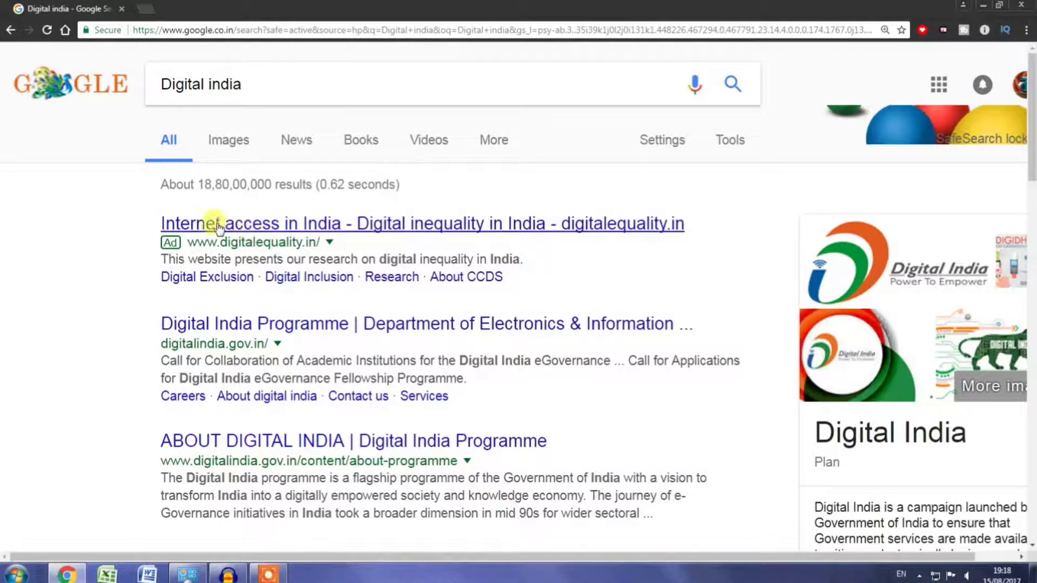
scroll(311, 405, "down", 2)
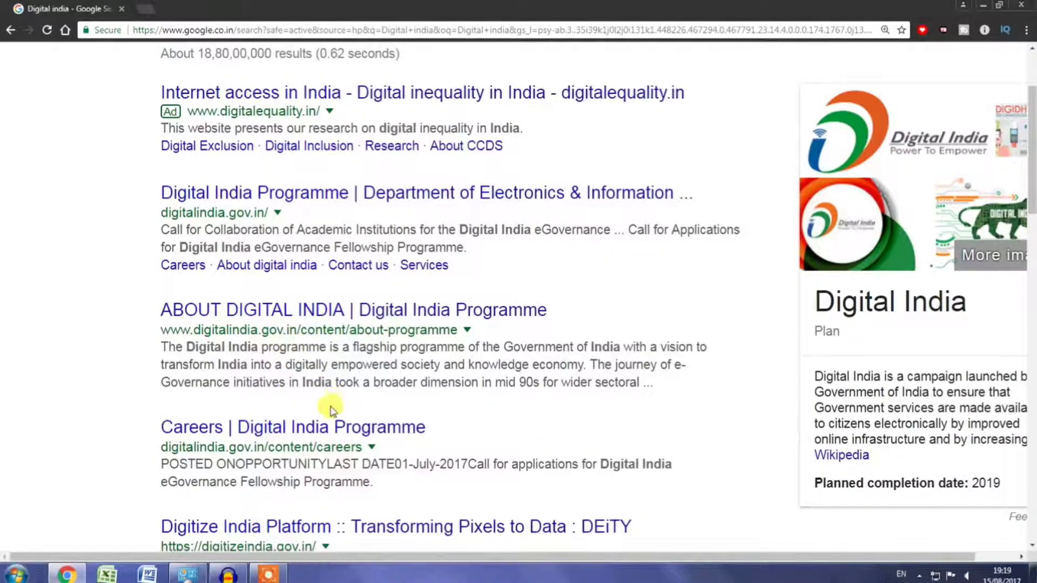
scroll(329, 405, "down", 1)
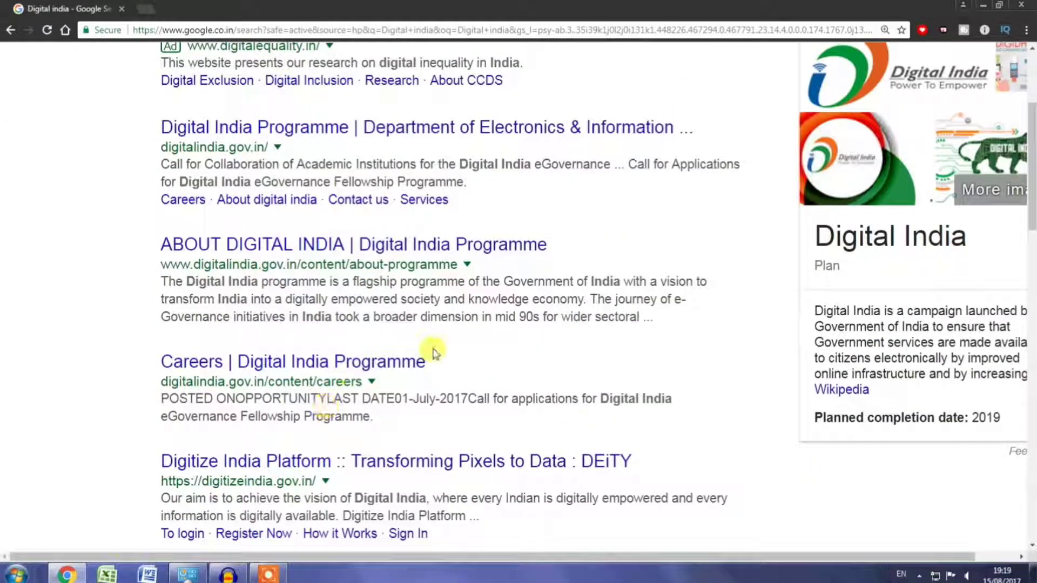
scroll(254, 454, "down", 2)
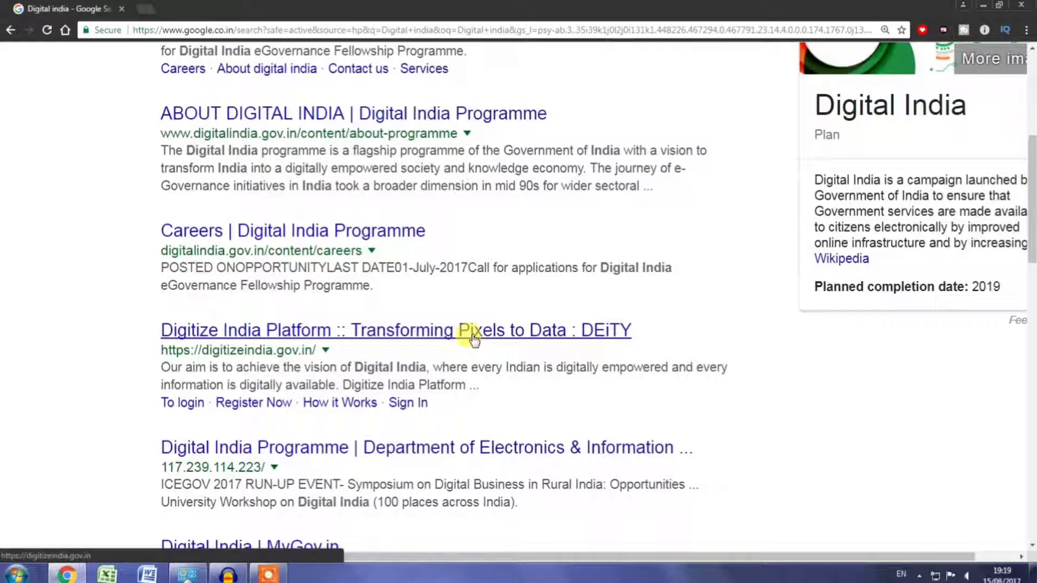
- Open the Digitize India Platform site and set the page zoom to 125%
left_click(261, 333)
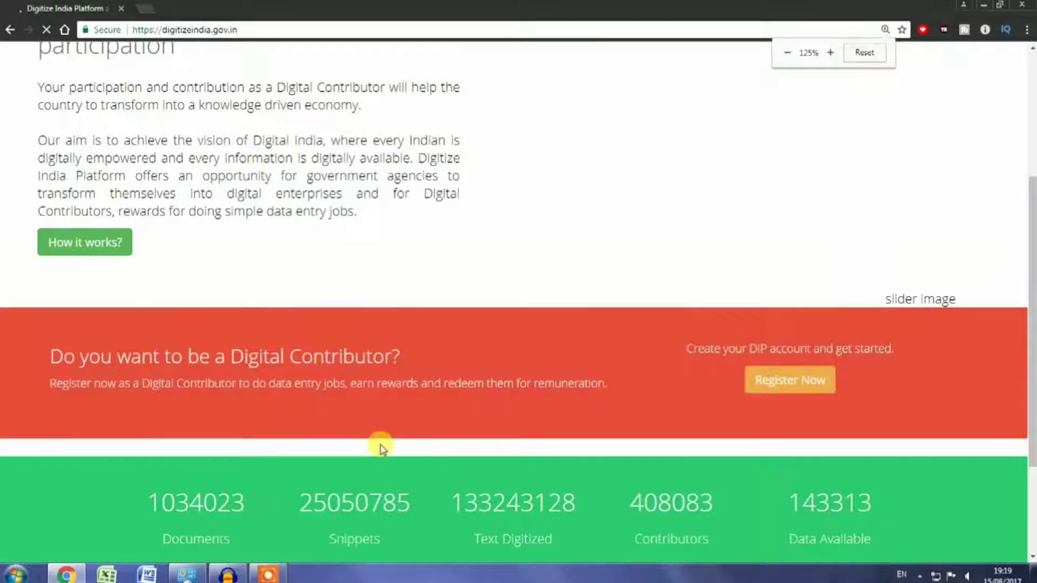
key("ctrl+0")
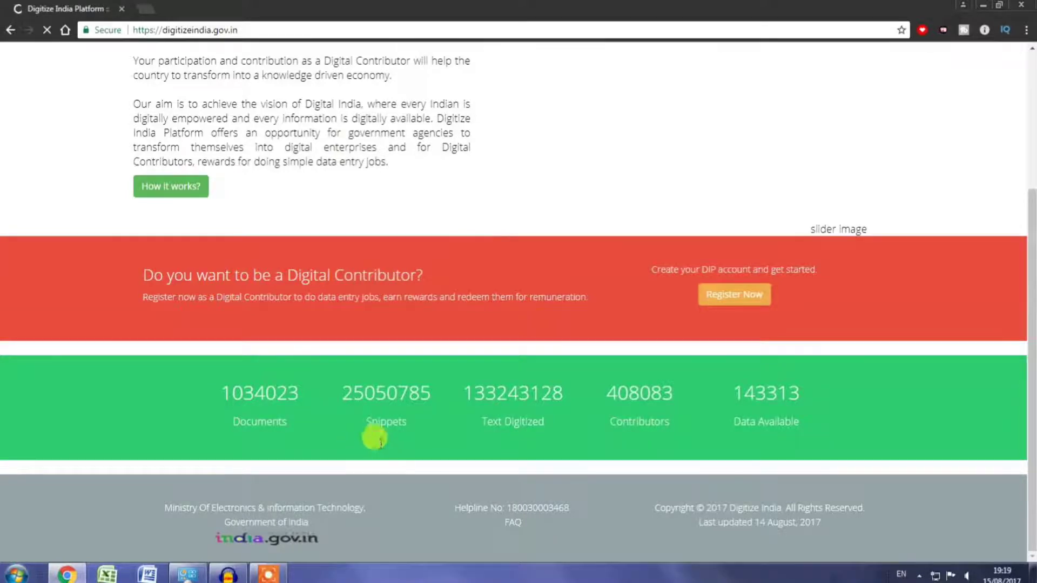
key("ctrl+plus")
key("ctrl+plus")
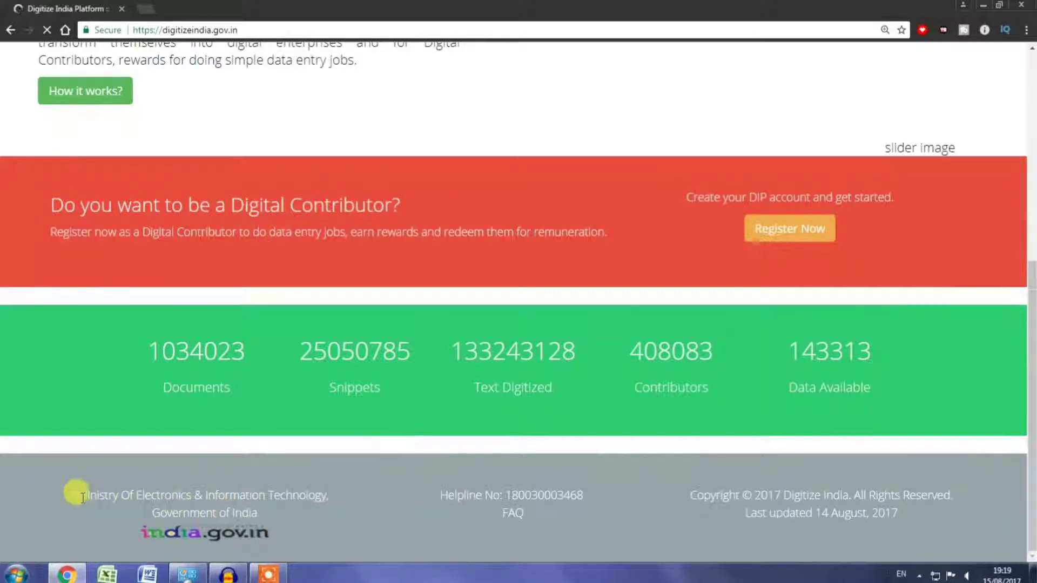
- Highlight the ministry credit text in the footer and scroll around the homepage
left_click_drag(79, 497, 730, 507)
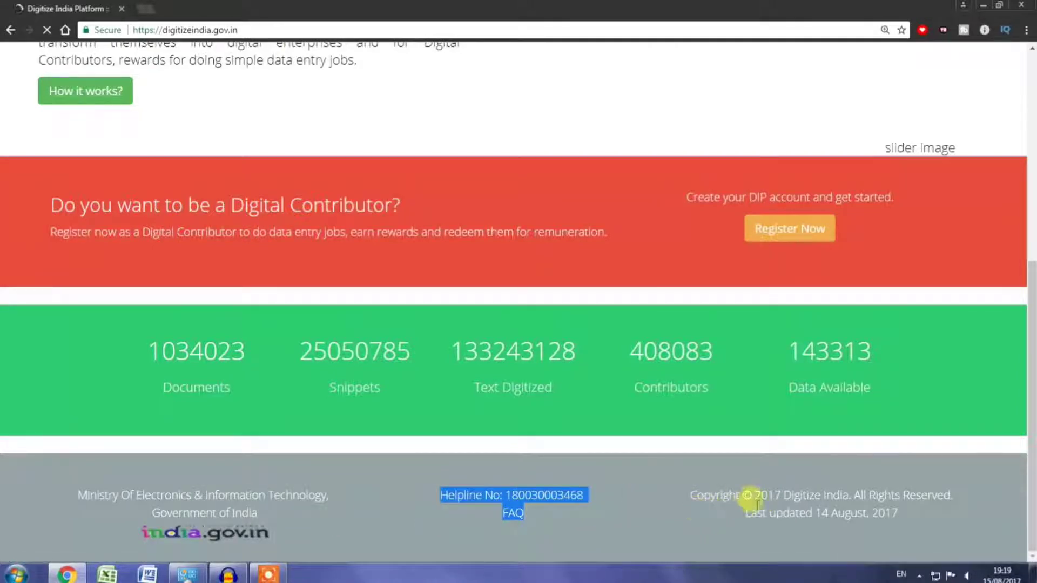
left_click_drag(892, 507, 693, 489)
scroll(596, 458, "up", 1)
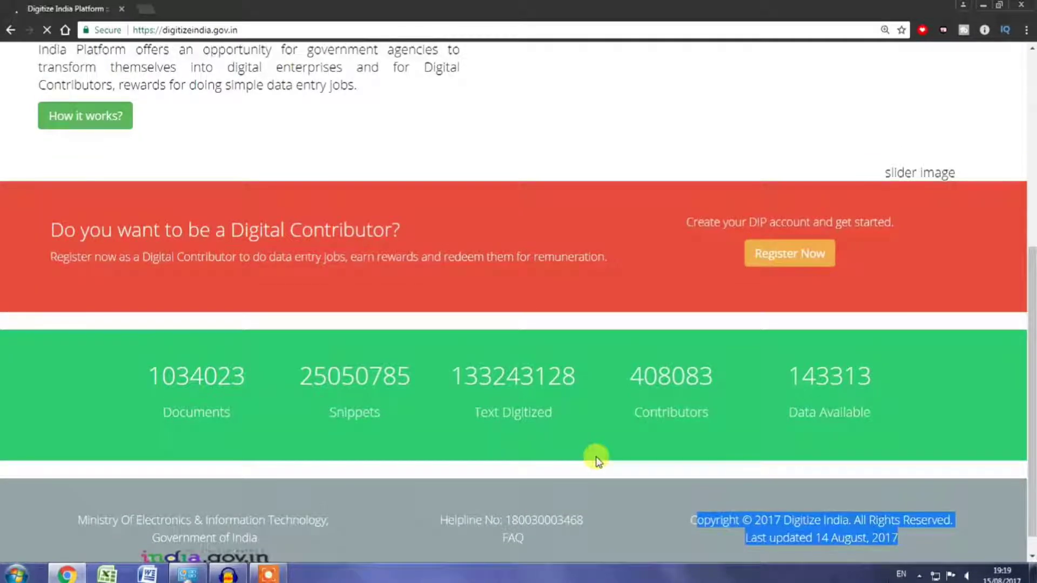
scroll(595, 456, "up", 1)
scroll(595, 456, "down", 2)
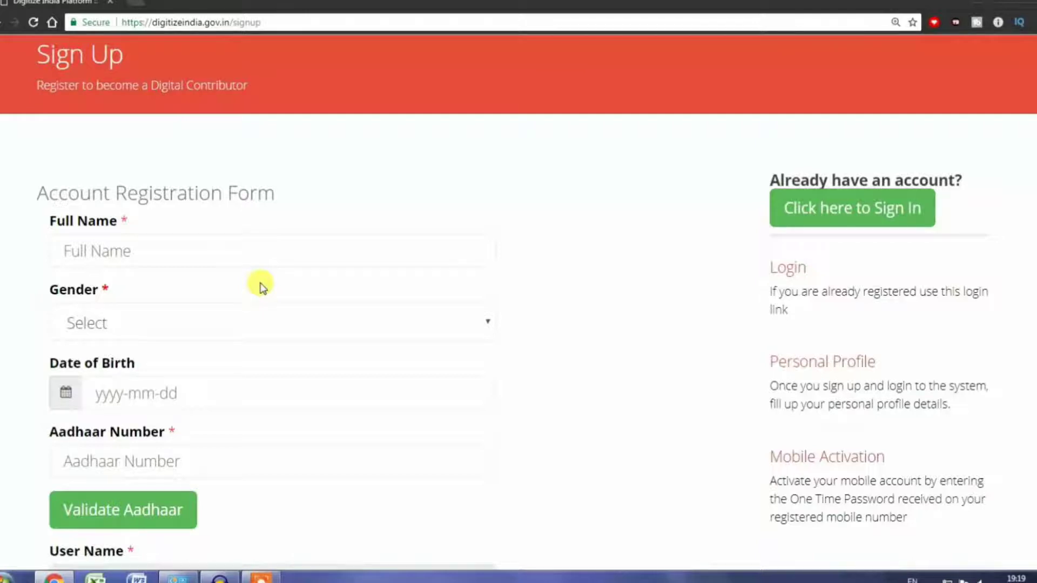
- Fill in the full name and mobile number, triggering the OTP to be sent
left_click(128, 249)
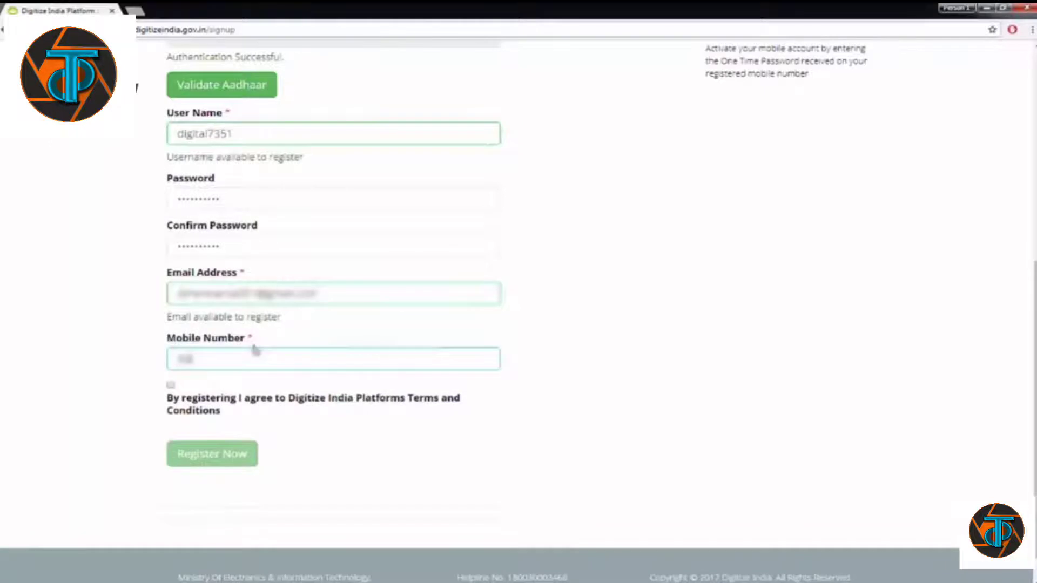
type("7643210")
left_click(169, 388)
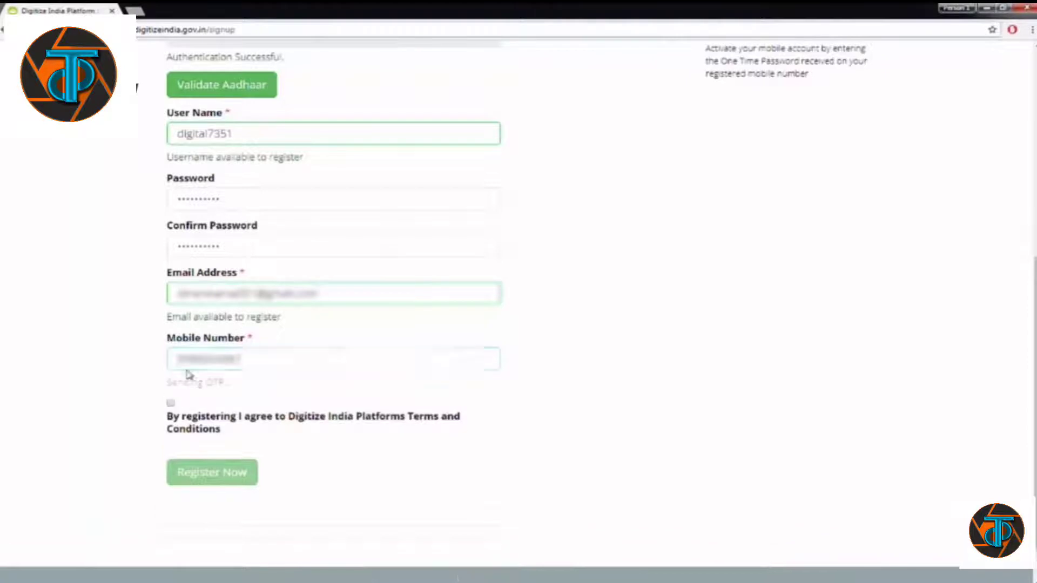
- Enter the received OTP, accept the terms and conditions, and submit the registration
left_click(190, 426)
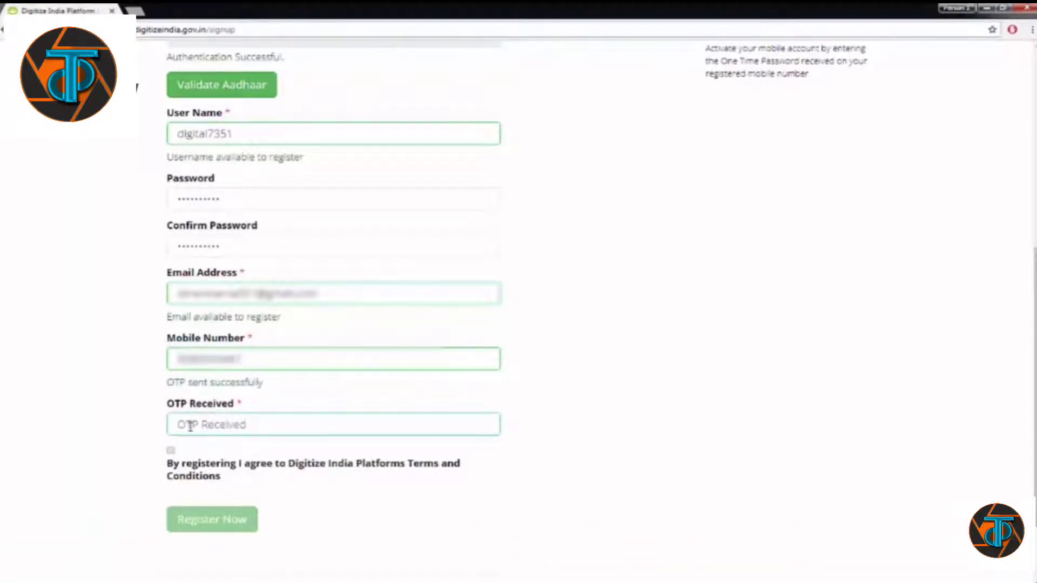
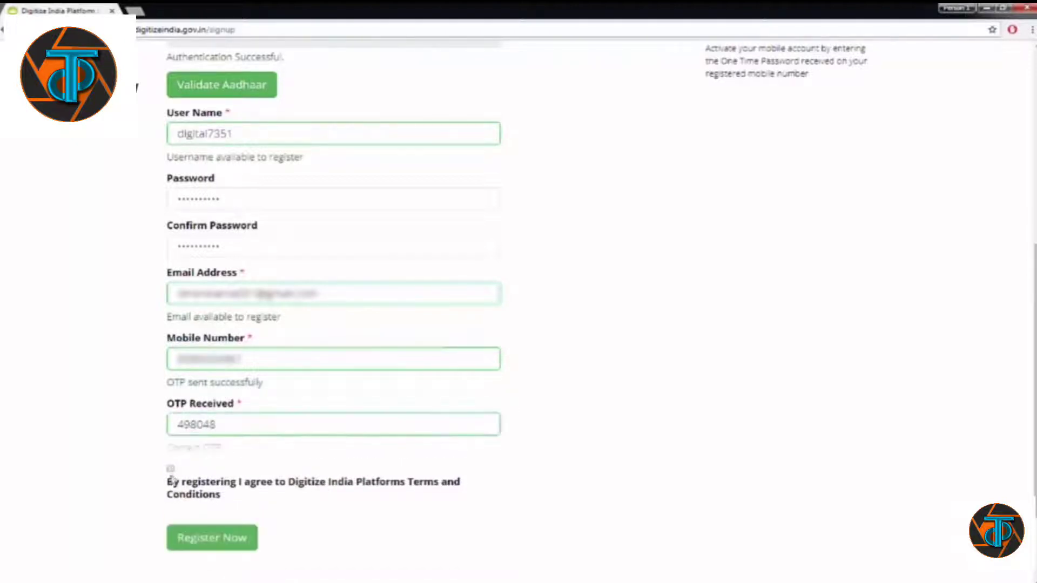
left_click(170, 470)
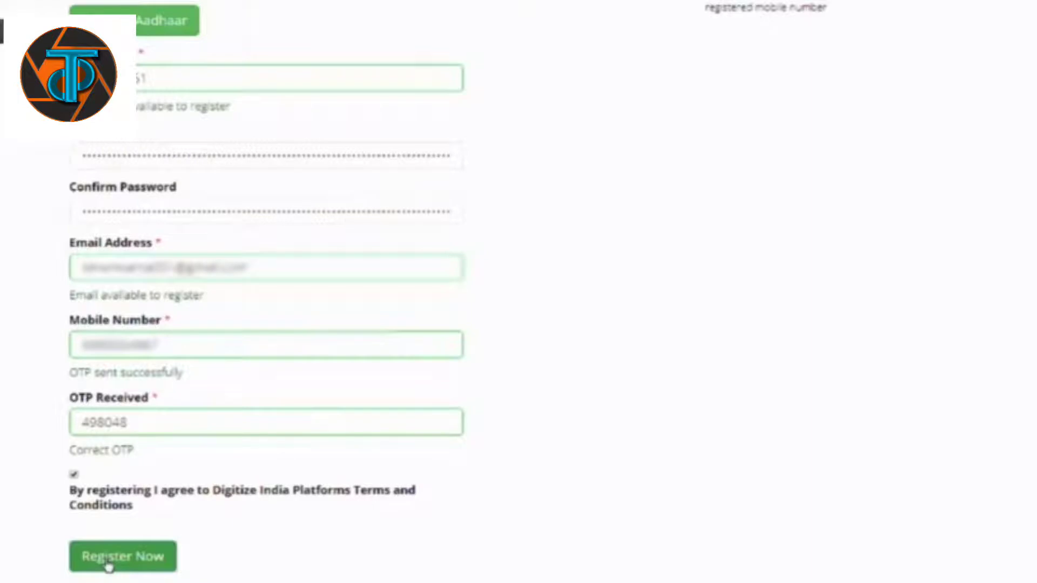
left_click(109, 562)
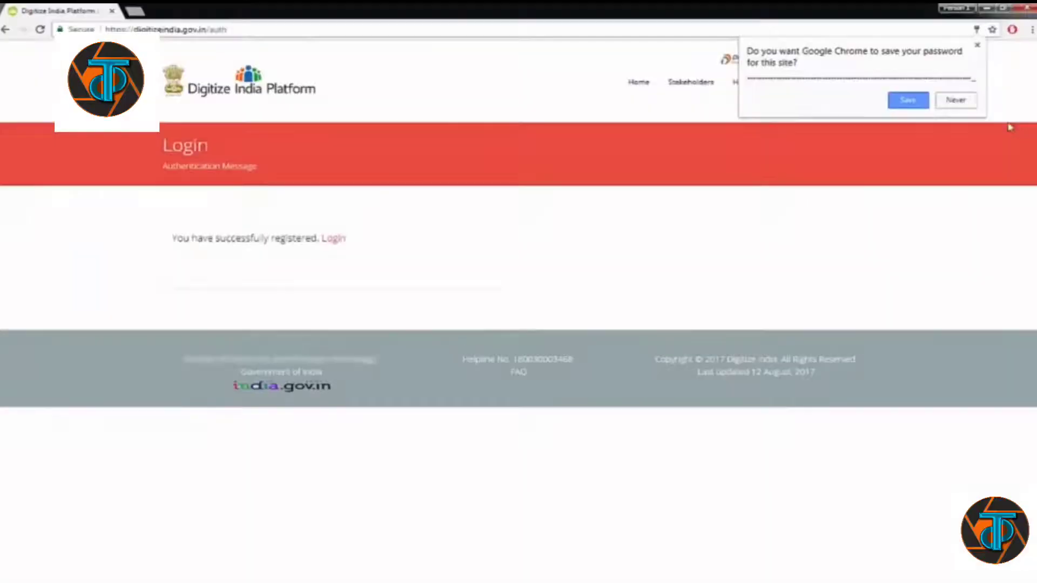
- Decline Chrome's password save, then log in with the new account's username and password
left_click(955, 100)
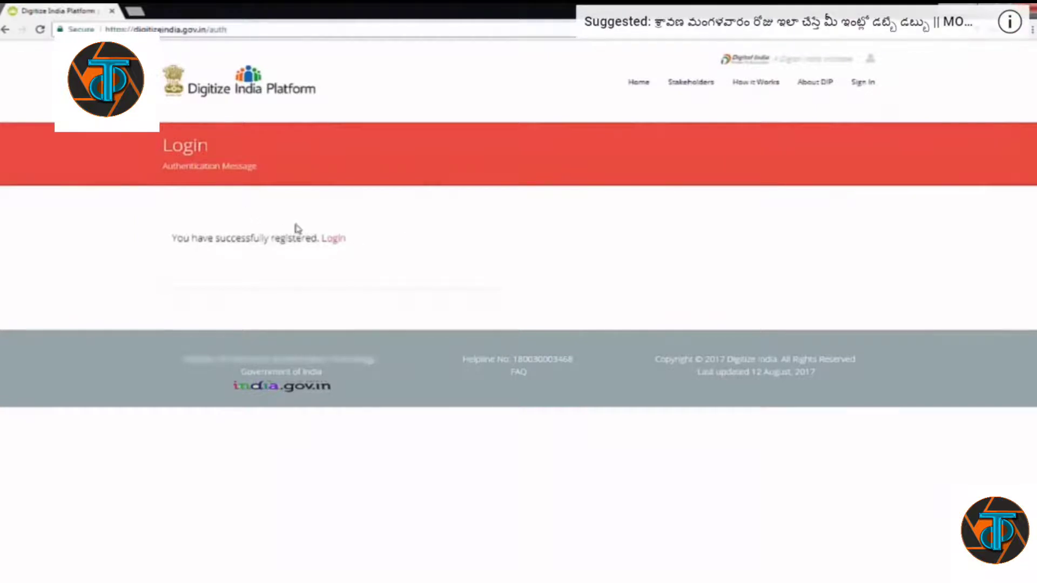
left_click(341, 240)
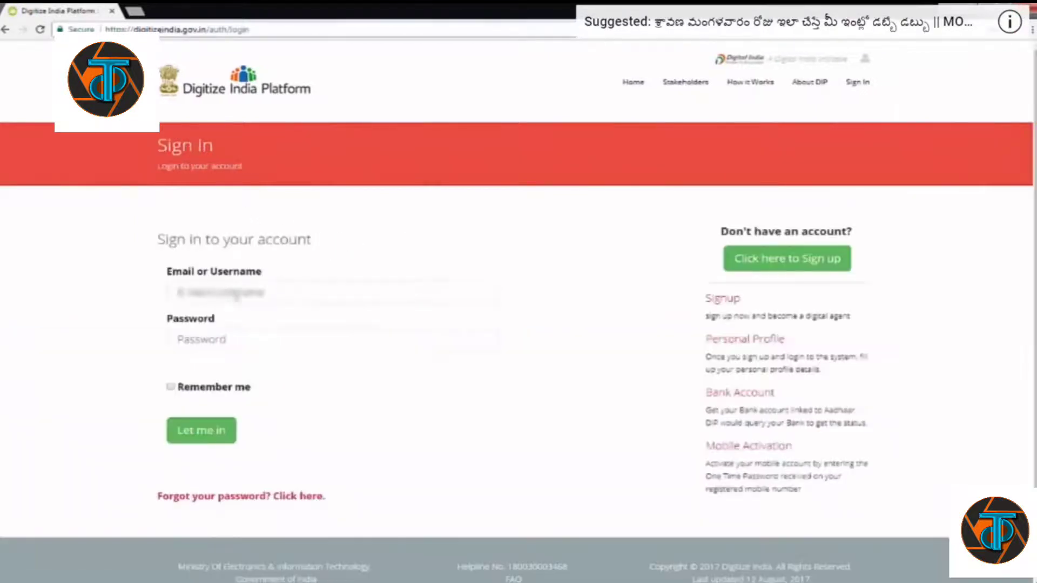
left_click(249, 294)
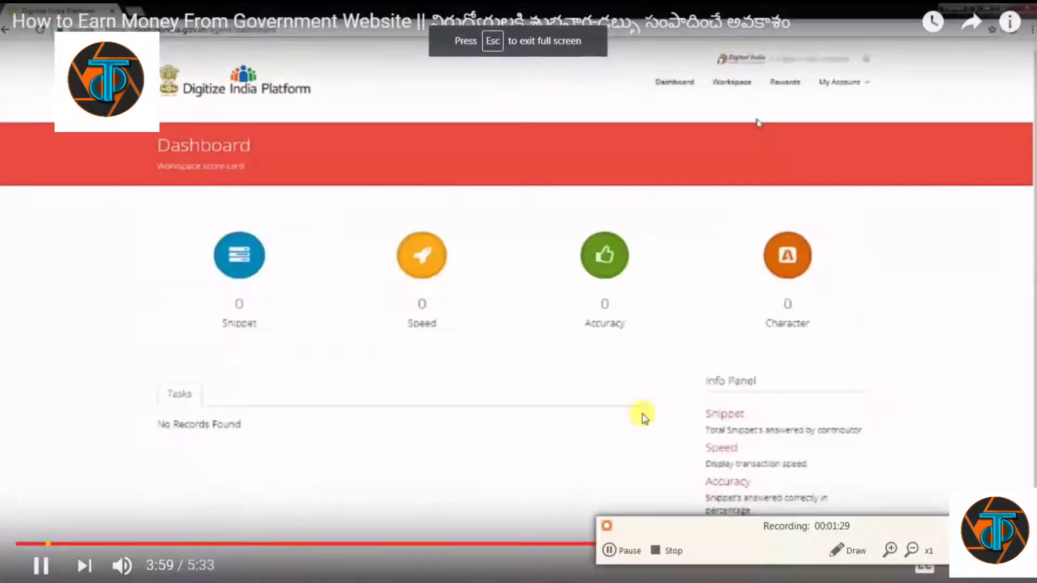
left_click(731, 82)
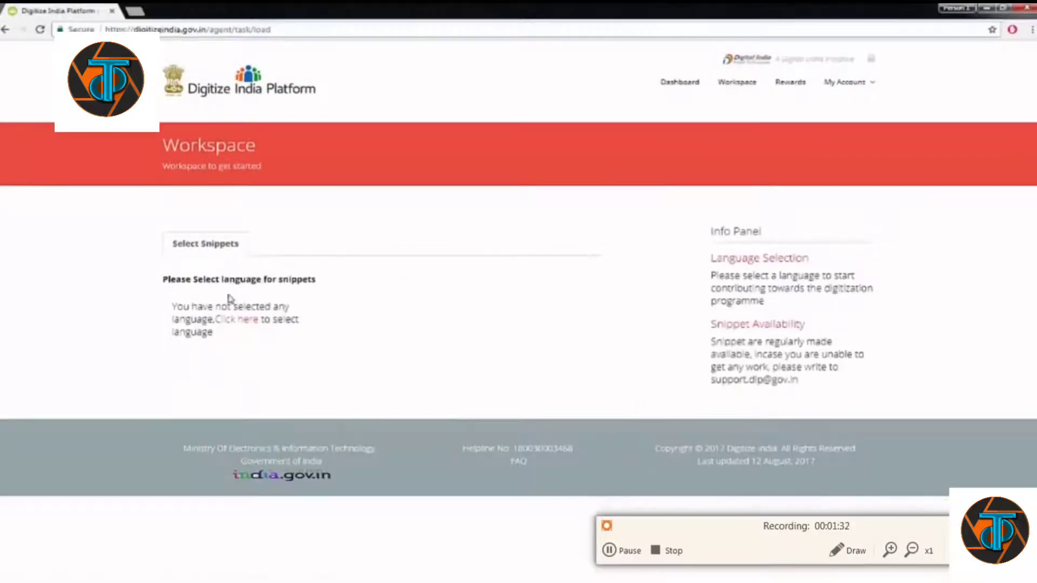
- Save English as the snippet language, then load the English snippet workspace
left_click(236, 322)
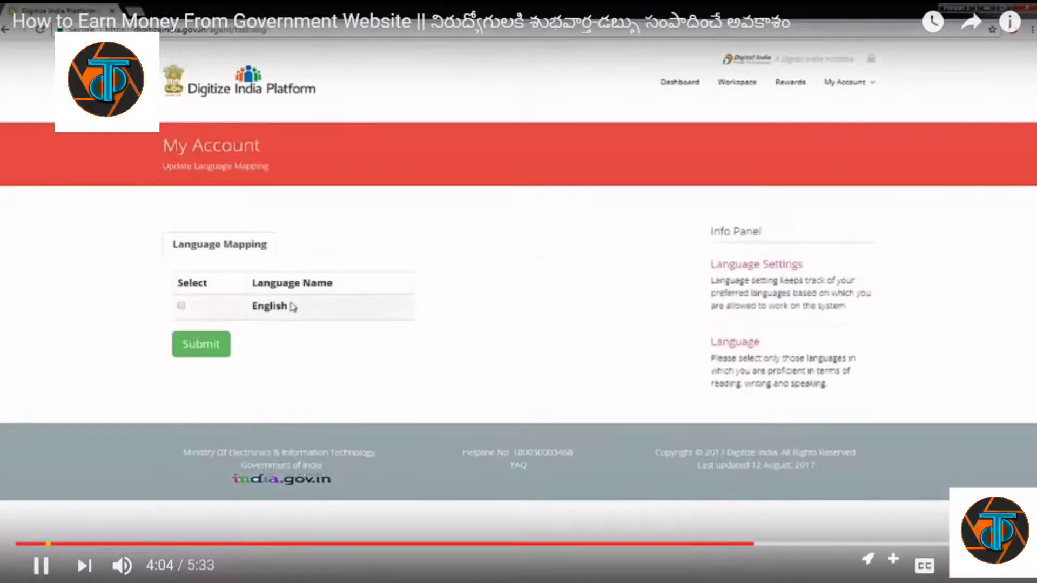
left_click(181, 305)
left_click(201, 343)
left_click_drag(315, 270, 172, 269)
left_click(373, 277)
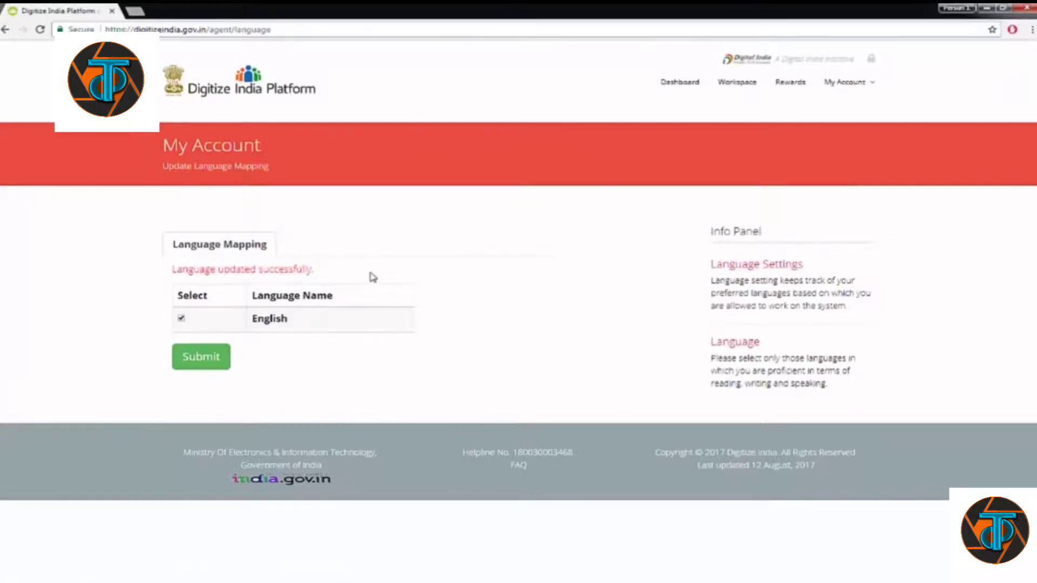
left_click(739, 85)
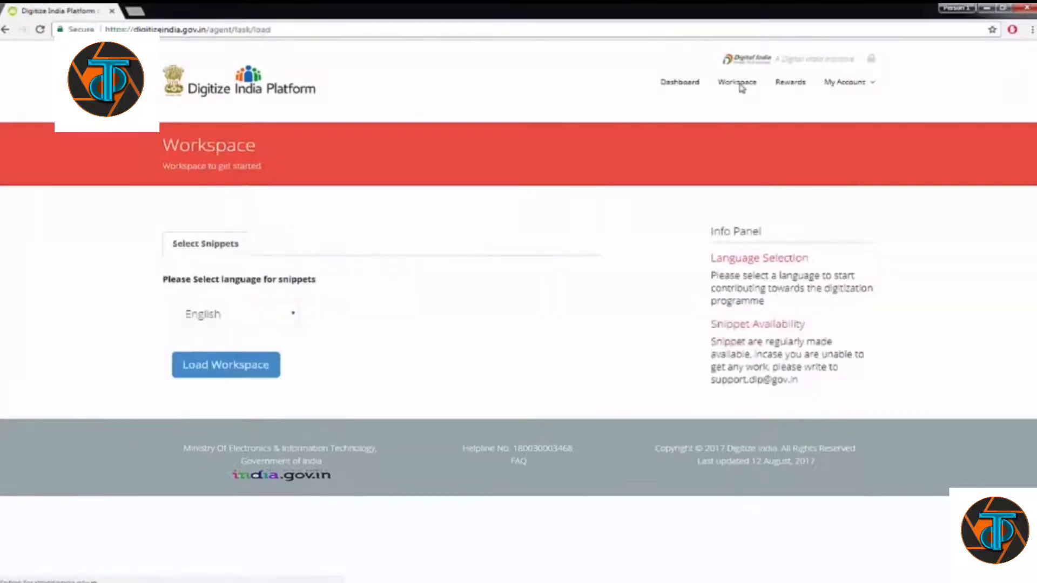
left_click(245, 363)
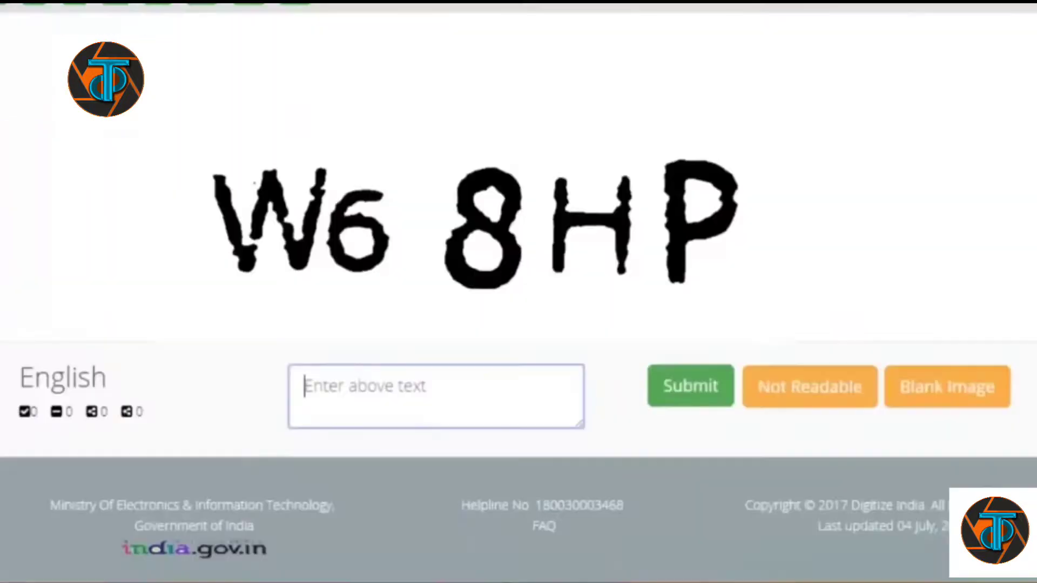
- Type 'W68HP' for the snippet, move past it, and close the task
type("W68HP")
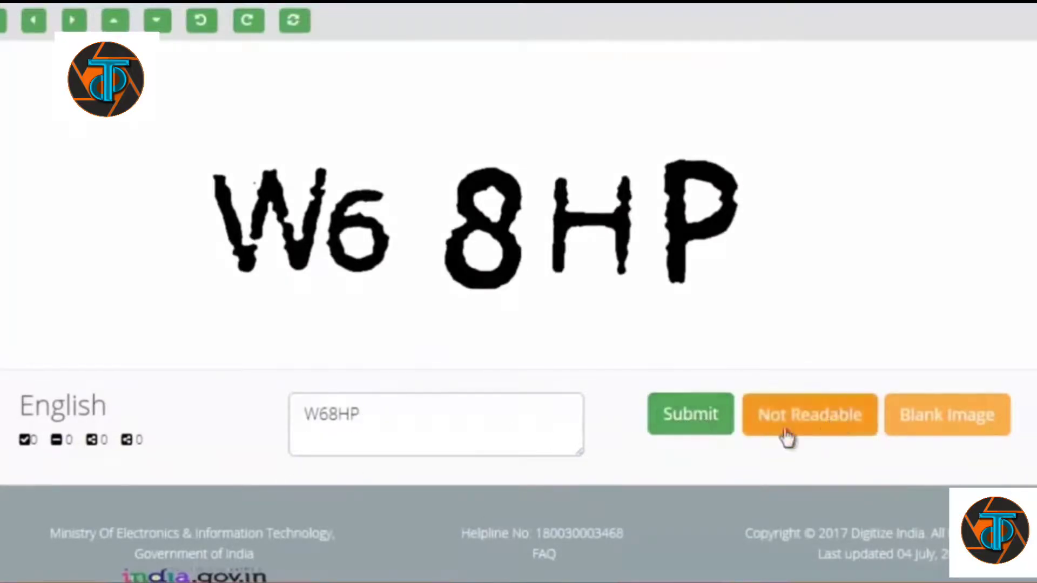
left_click(976, 426)
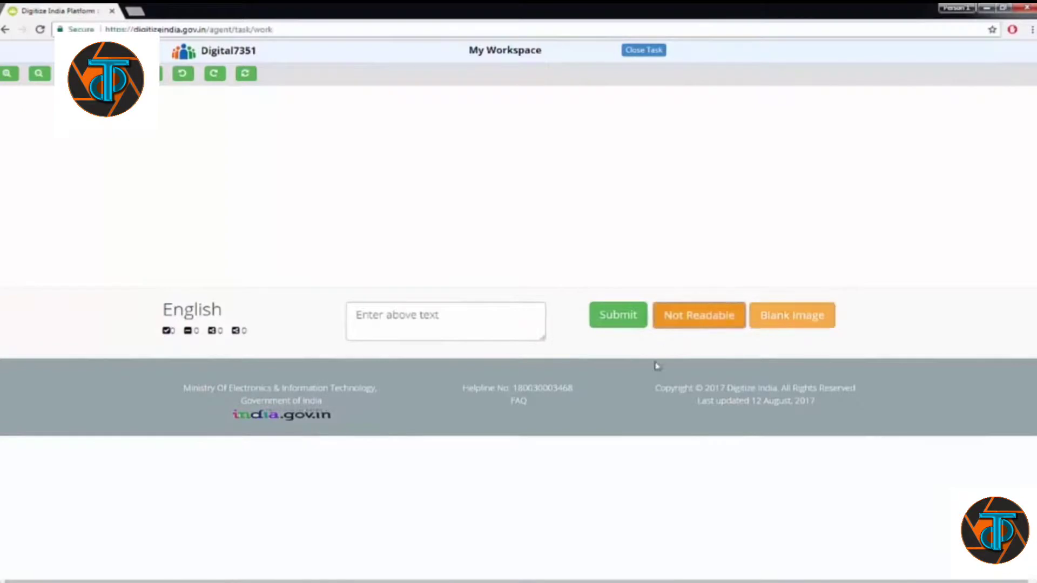
left_click(637, 53)
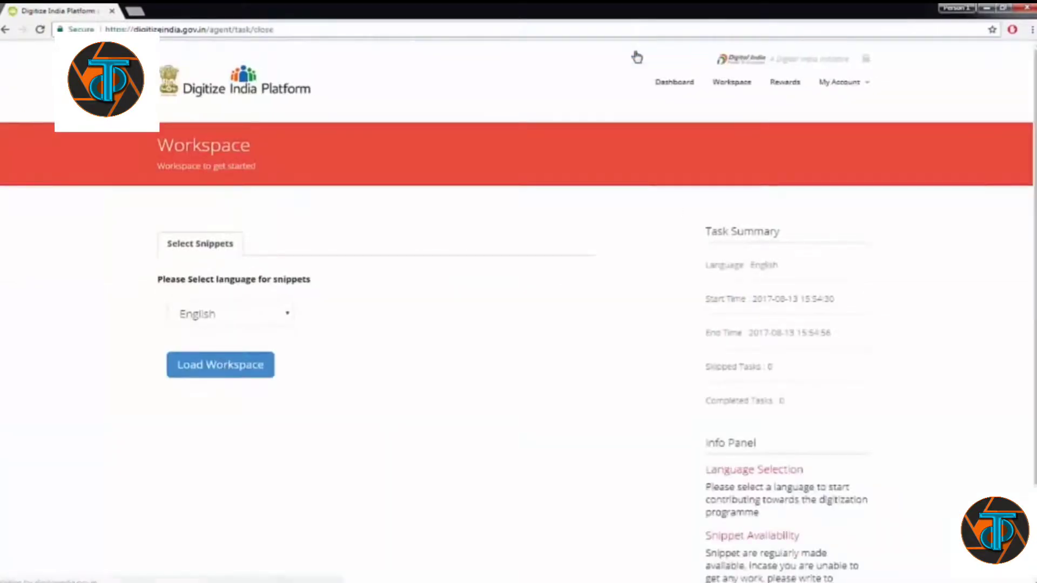